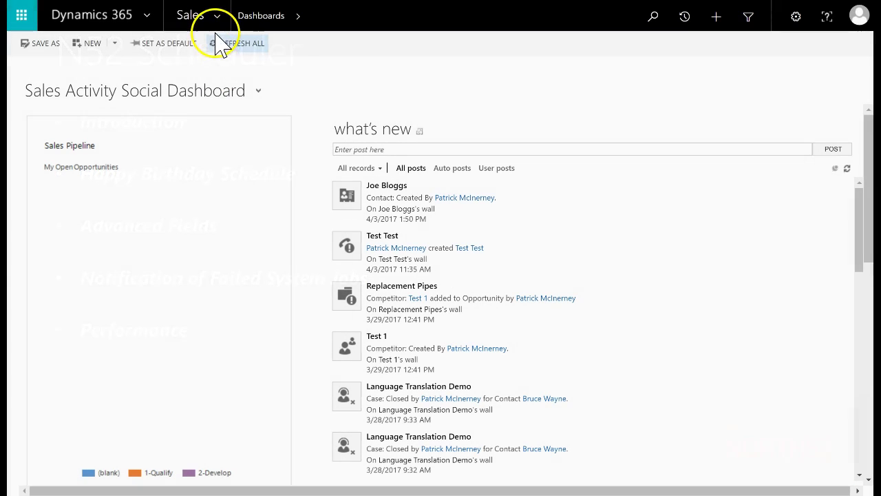
Step: Go to the N52 Schedule list in the Settings area
left_click(219, 21)
left_click(440, 74)
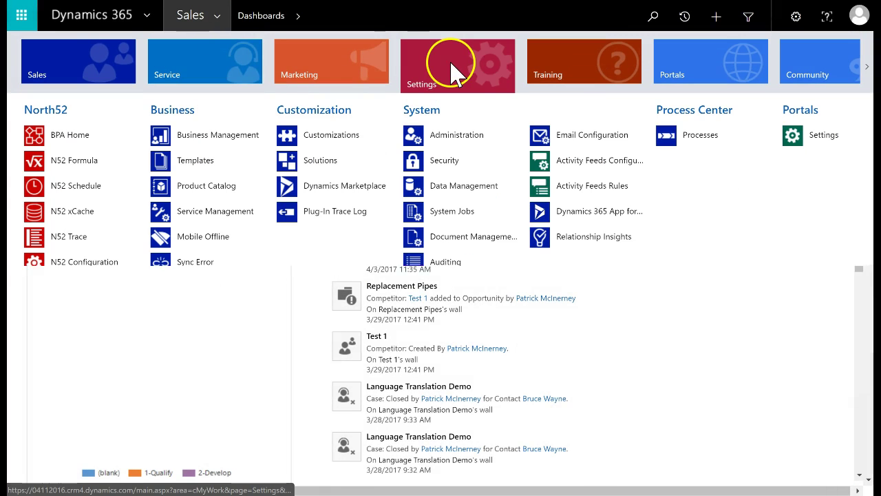
left_click(77, 187)
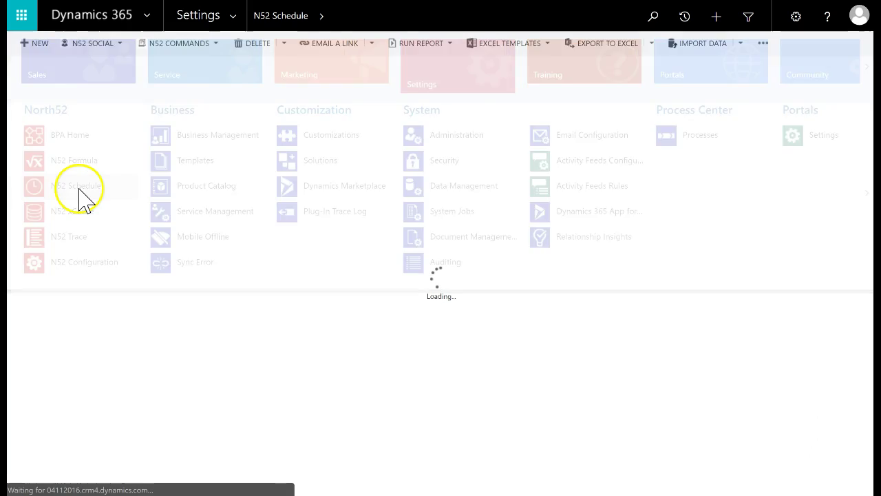
Step: Create a new N52 Schedule record and name it 'Test 1'
left_click(38, 45)
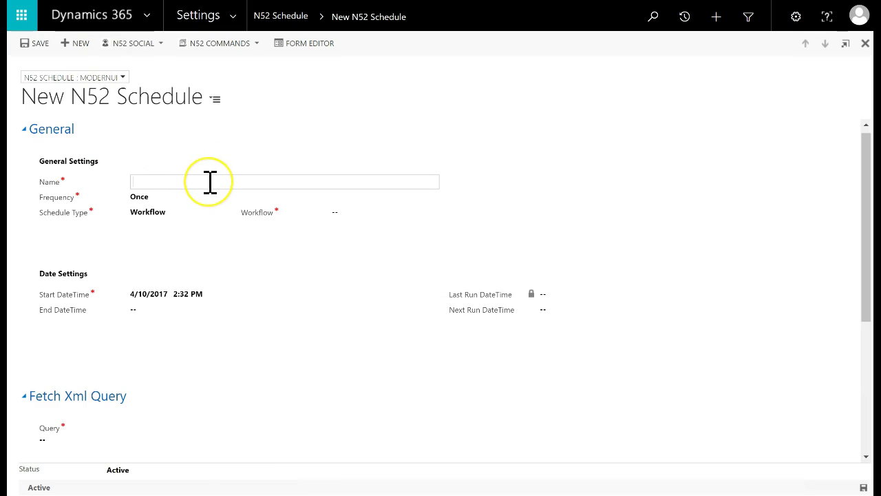
left_click(210, 181)
type("Test 1")
left_click(206, 197)
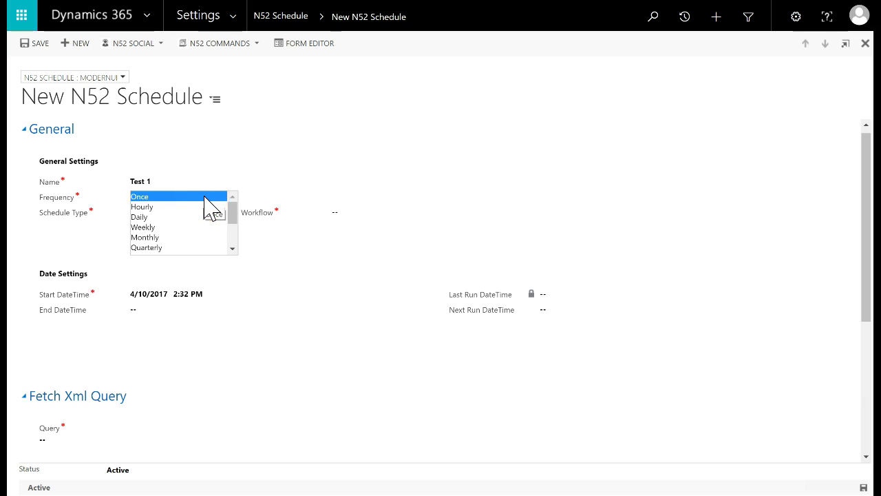
Step: Set the Test 1 schedule's Frequency from Once to Daily
key("Down")
key("Down")
key("Down")
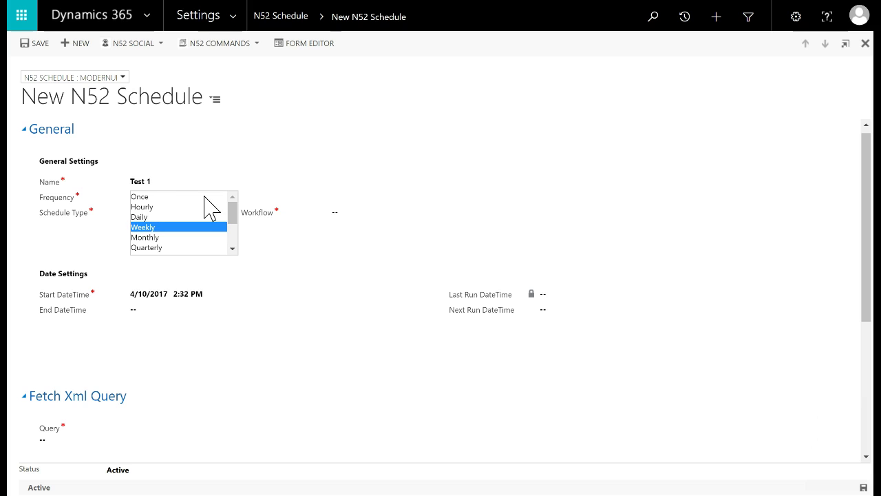
key("Down")
key("Down")
key("Down")
key("Down")
key("Down")
key("Down")
key("Down")
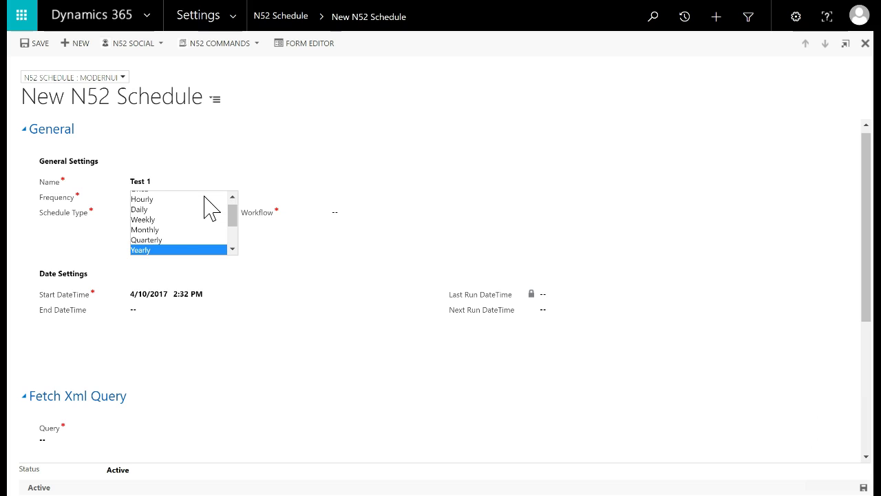
key("Up")
key("Up")
key("Up")
key("Up")
key("Up")
key("Up")
key("Up")
key("Up")
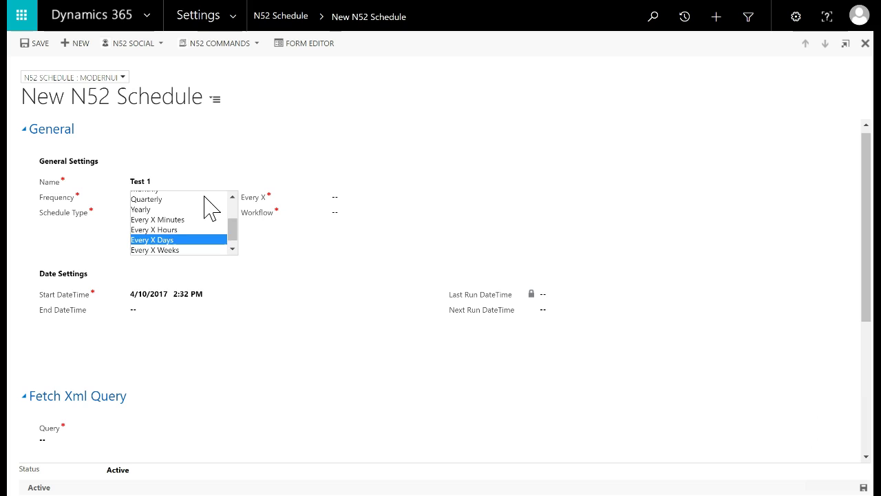
key("Up")
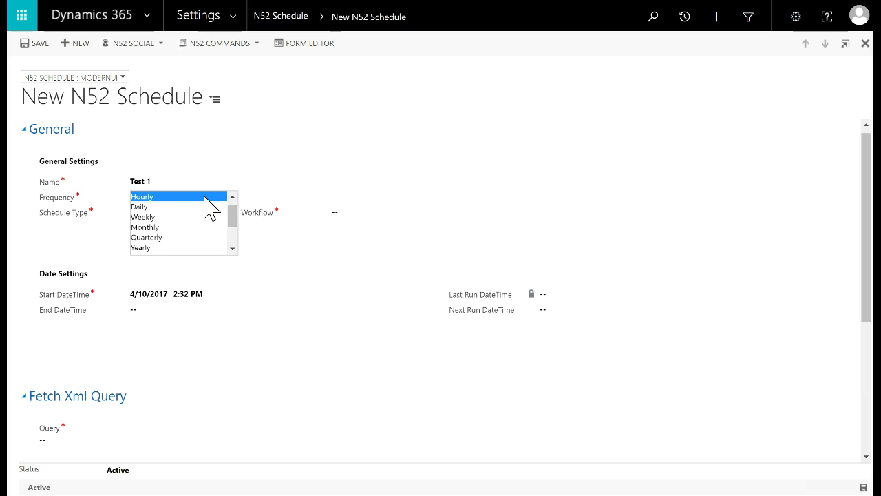
key("Down")
left_click(196, 206)
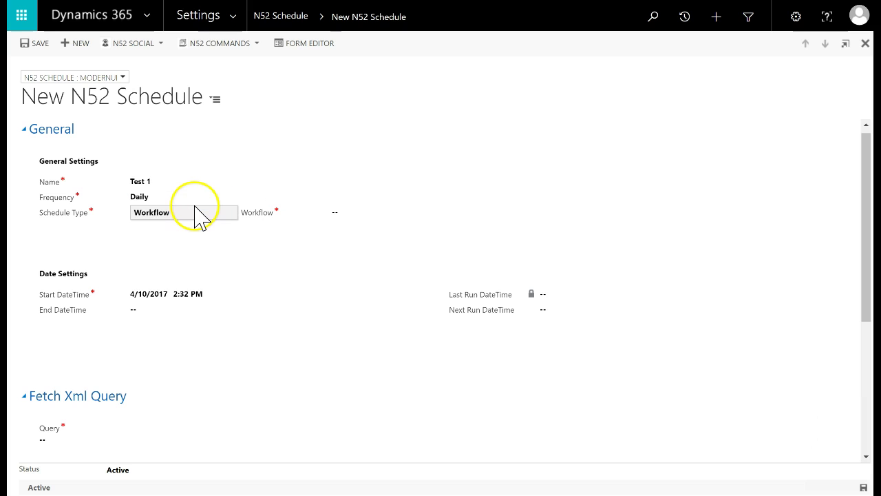
left_click(357, 228)
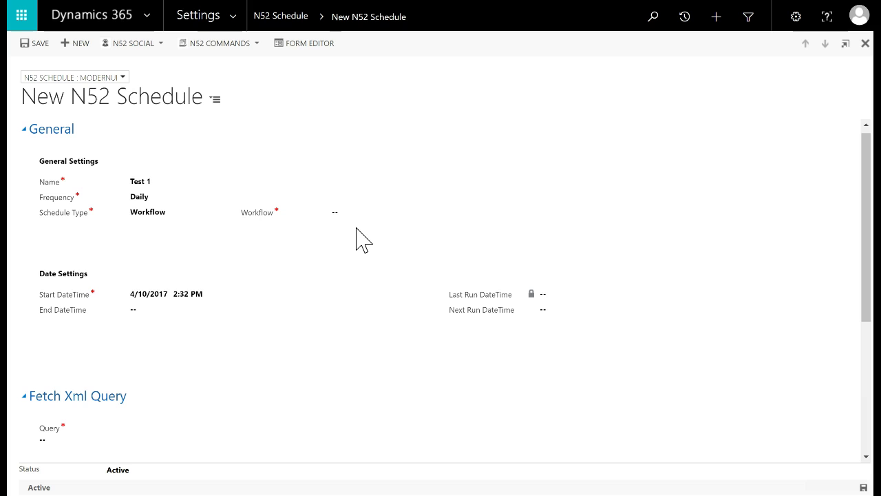
Step: Try the Global Action and Entity Update schedule types, then settle back on Workflow
left_click(196, 230)
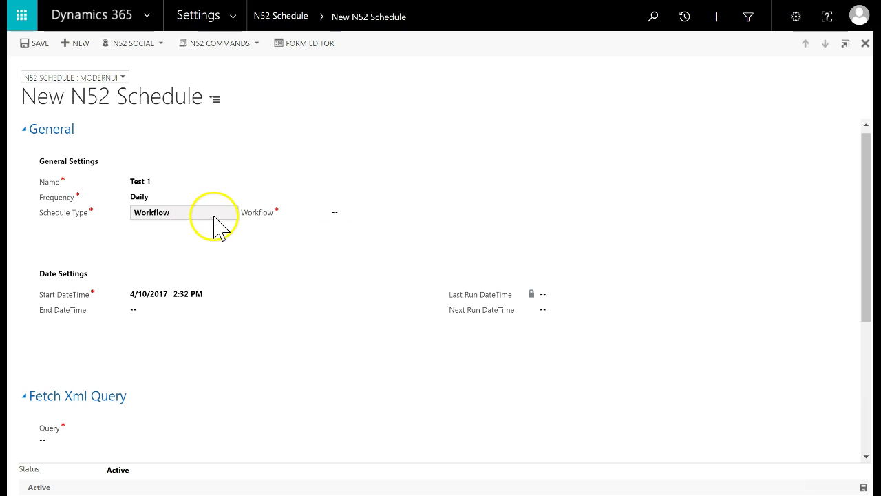
left_click(214, 218)
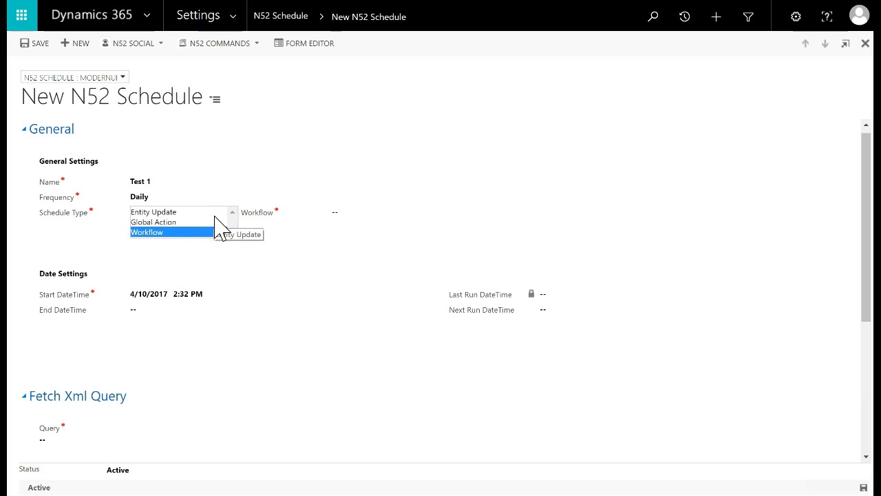
left_click(197, 232)
left_click(201, 222)
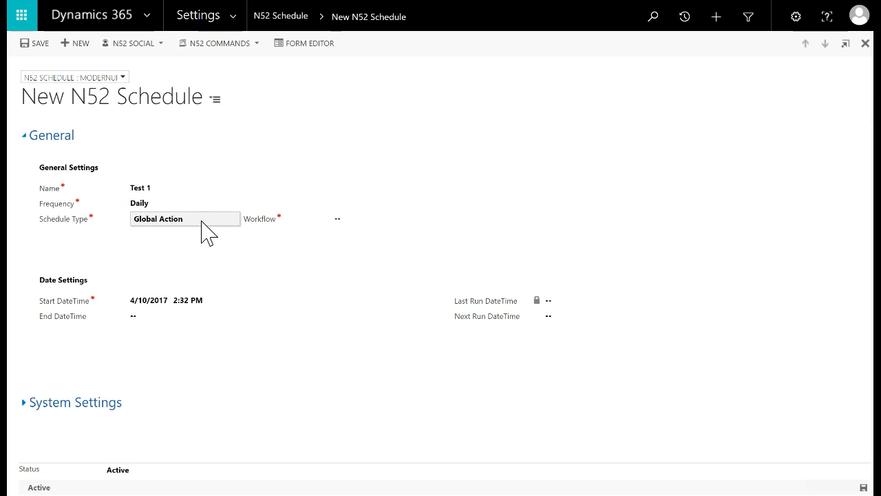
left_click(204, 222)
left_click(204, 220)
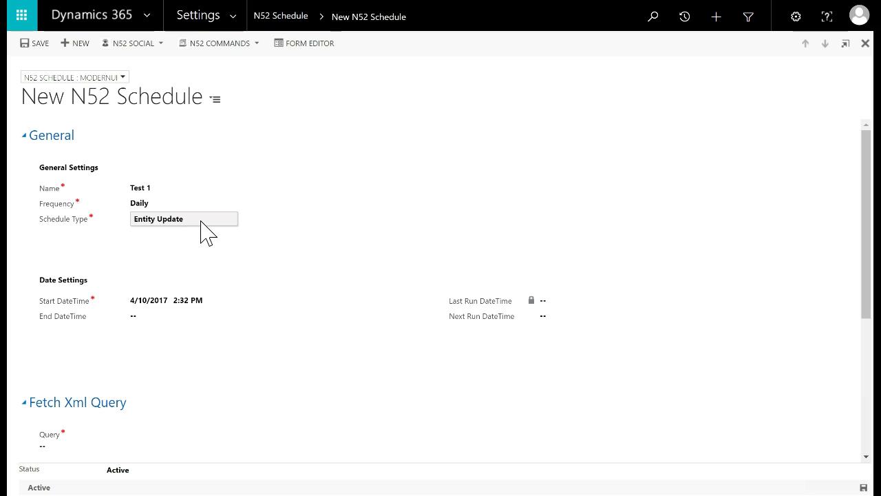
left_click(198, 225)
left_click(197, 238)
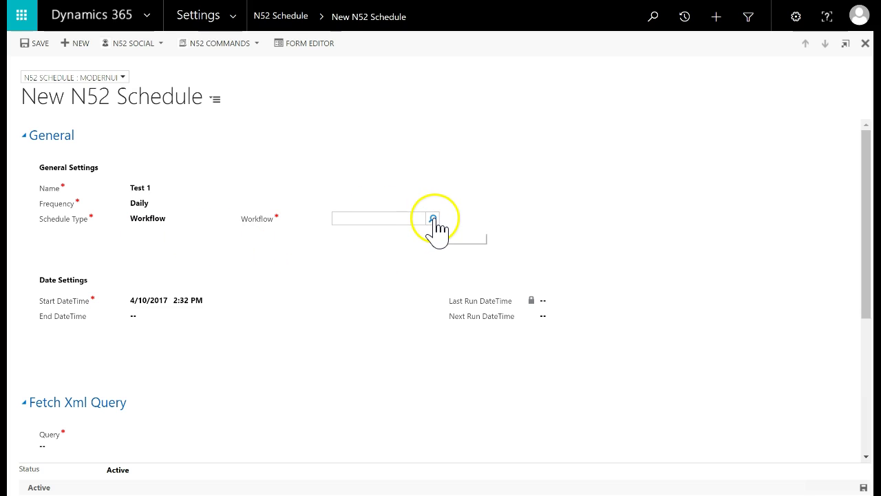
Step: Choose After Meeting in the Workflow lookup, keeping Workflow as the schedule type
left_click(433, 219)
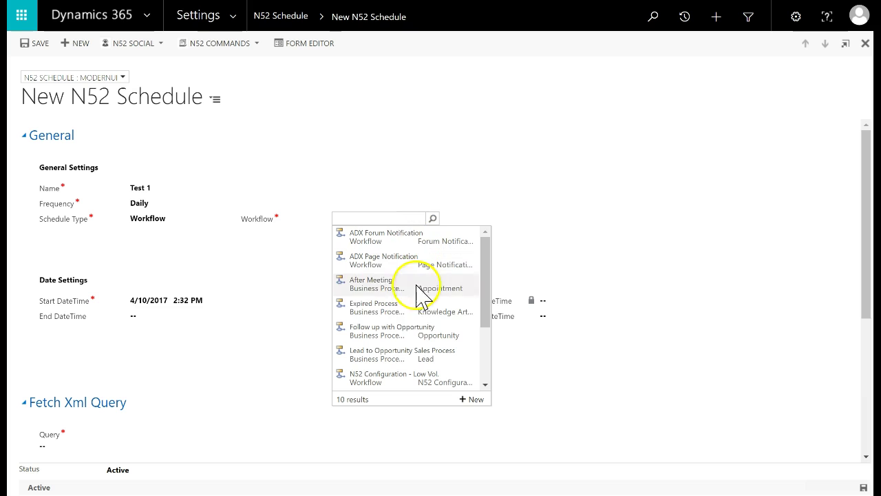
left_click(425, 286)
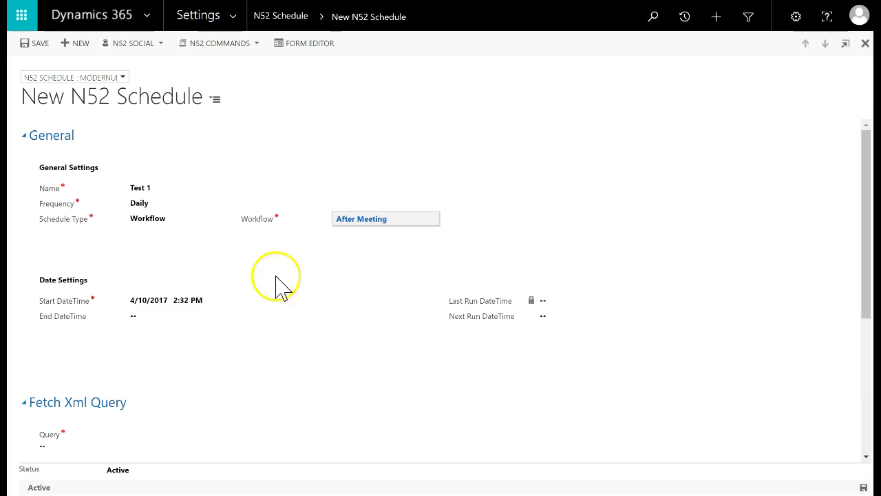
left_click(197, 218)
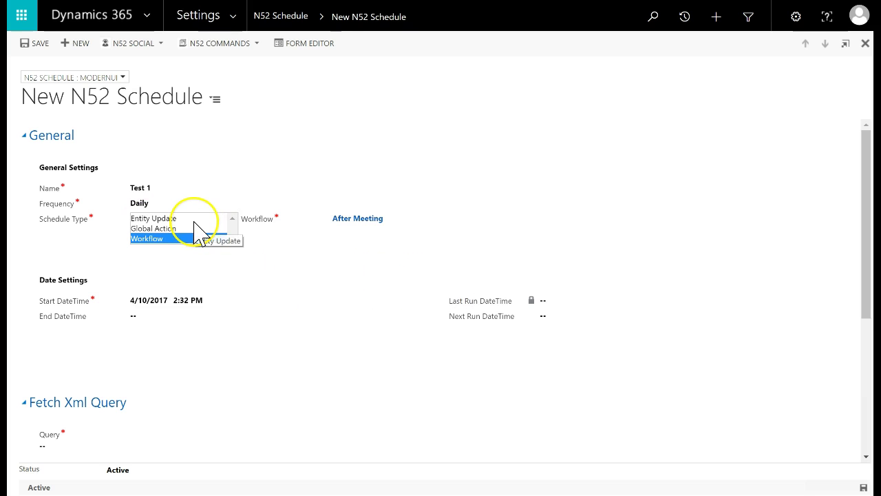
left_click(230, 263)
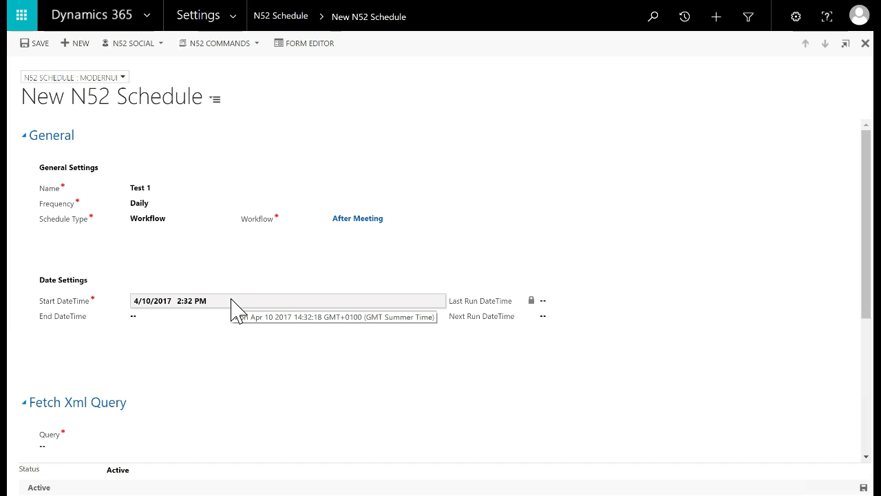
Step: Set the Start DateTime time to 10:00 PM on 4/10/2017
left_click(300, 301)
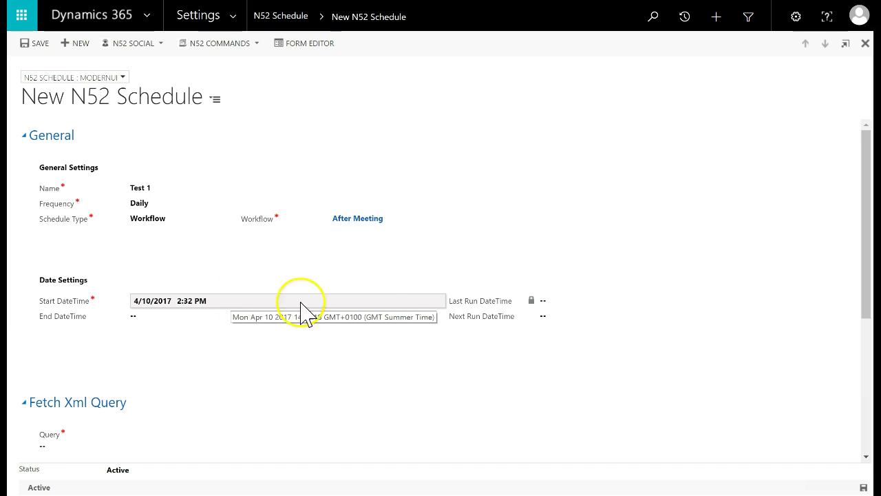
left_click(438, 301)
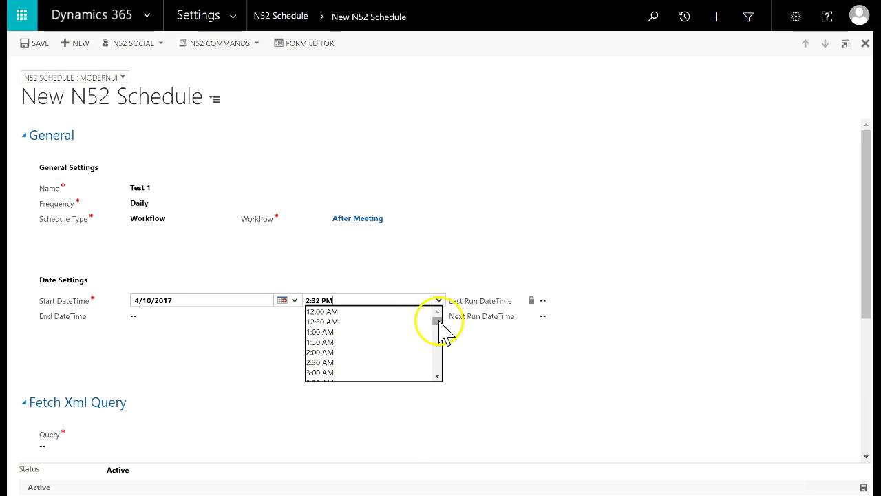
left_click_drag(437, 314, 440, 378)
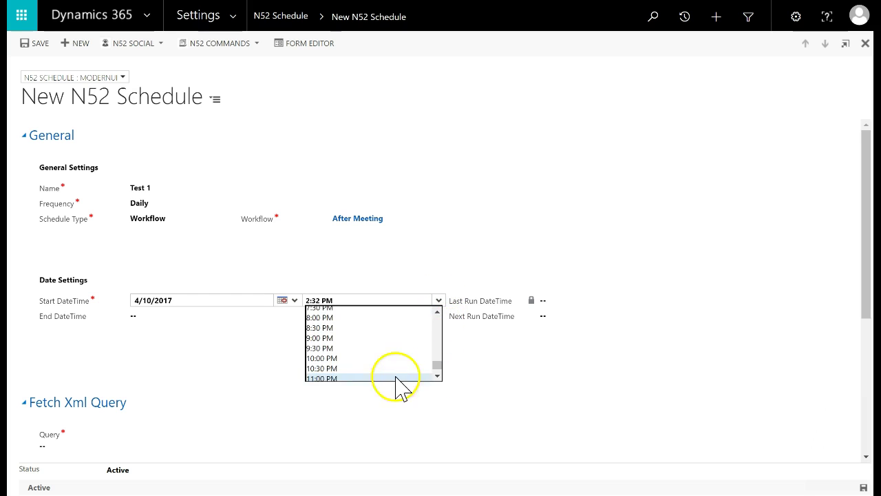
left_click(338, 364)
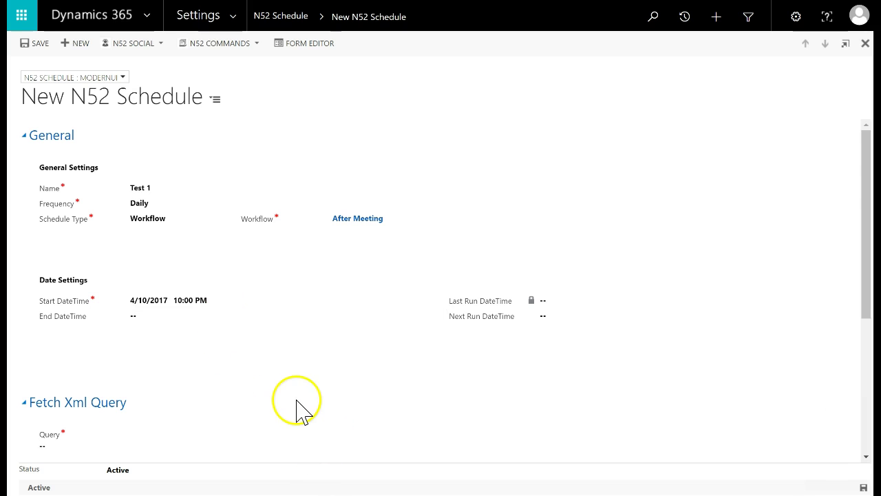
scroll(305, 402, "down", 3)
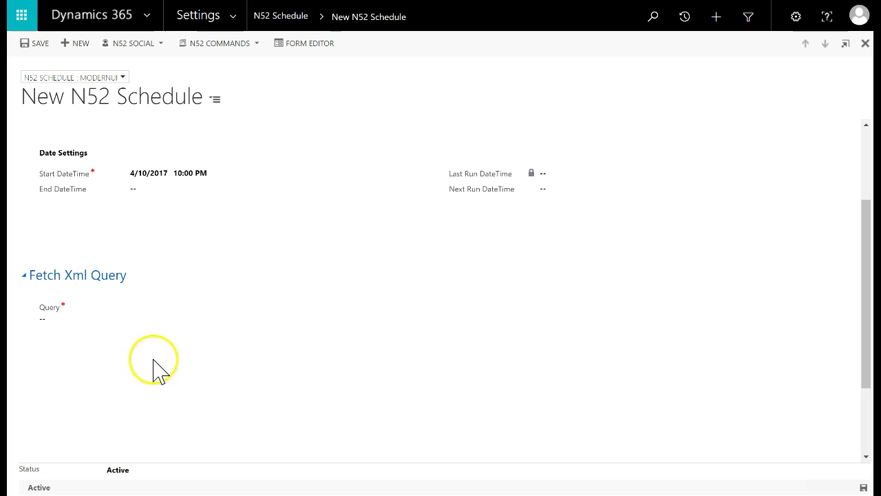
Step: Paste the account FetchXML into the Fetch Xml Query field and save Test 1
left_click(113, 336)
type("<fetch version=\"1.0\" output-format=\"xml-platform\" mapping=\"logical\" distinct=\"false\">   <entity name=\"account\">     <attribute name=\"name\" />     <attribute name=\"primarycontactid\" />     <attribute name=\"telephone1\" />     <attribute name=\"accountid\" />     <order attribute=\"name\" descending=\"false\" />   </entity> </fetch>")
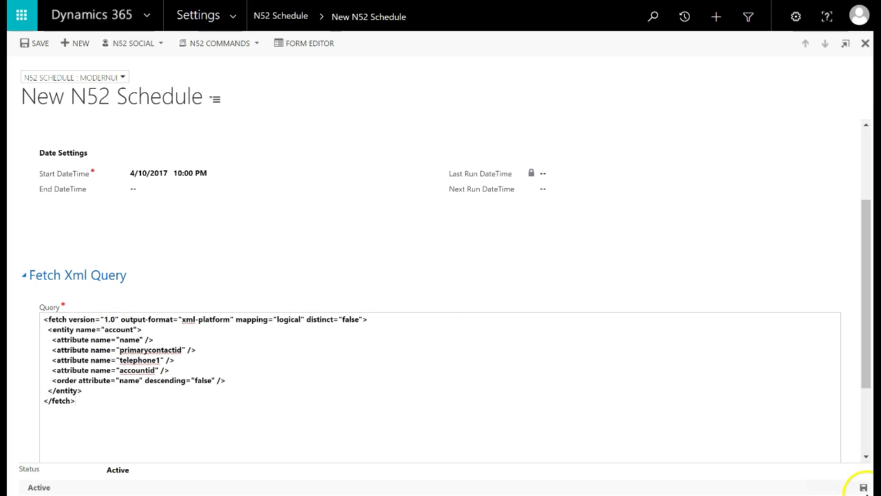
left_click(865, 488)
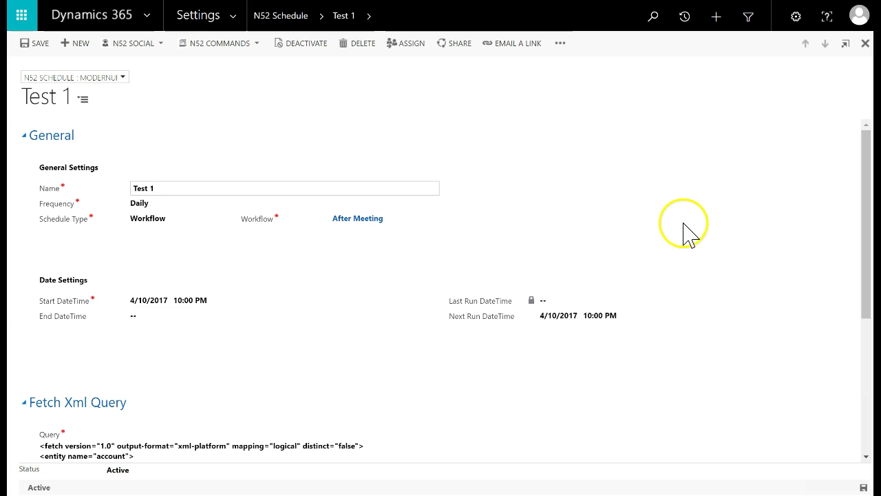
Step: Run Start Schedule from the N52 COMMANDS menu for Test 1
left_click(321, 21)
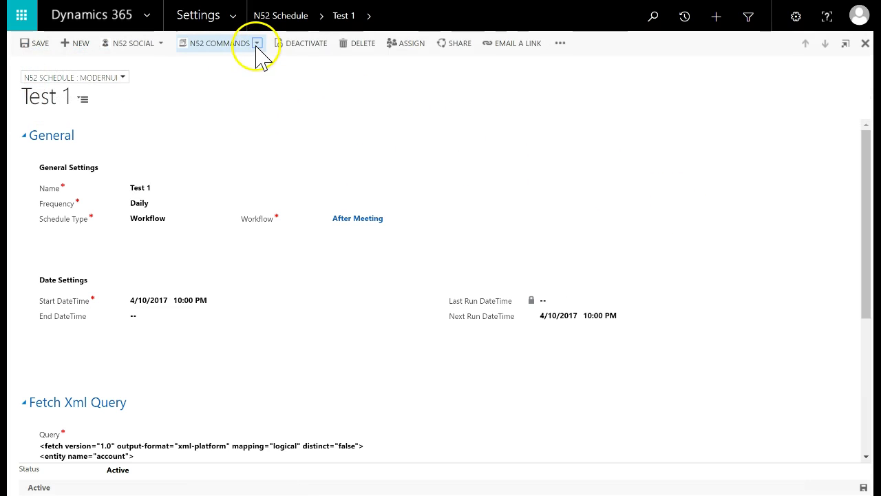
left_click(256, 45)
left_click(243, 66)
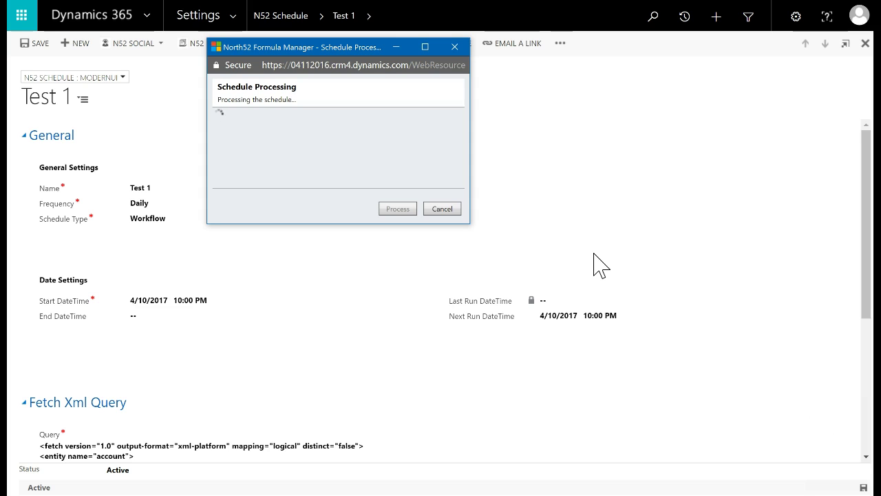
Step: Filter System Jobs to the N52 Schedule entity and select the Test 1 workflow job
left_click(236, 19)
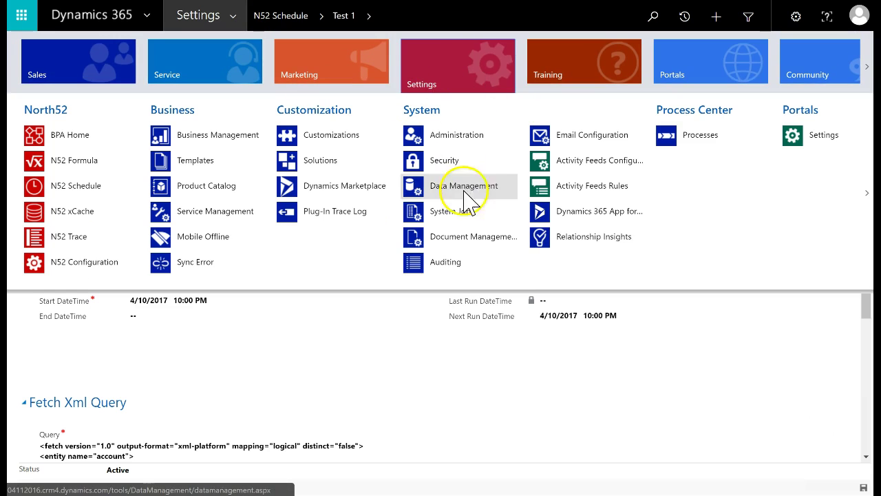
left_click(470, 212)
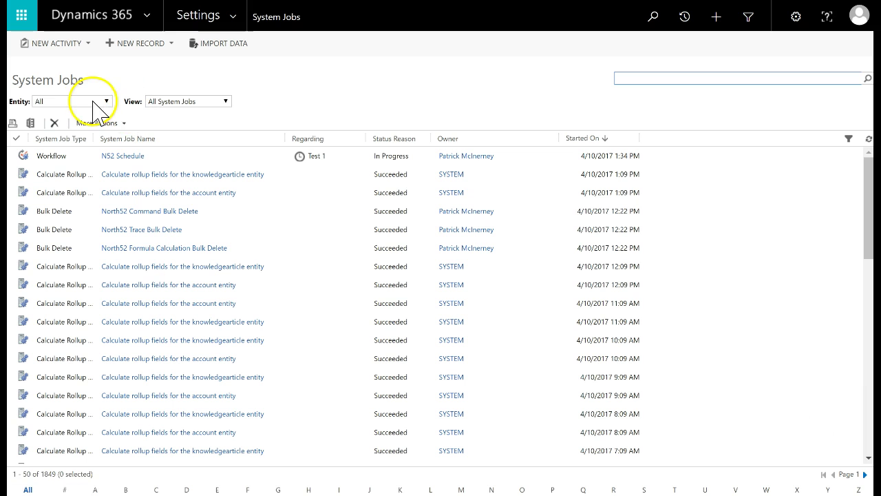
left_click(93, 102)
key("n")
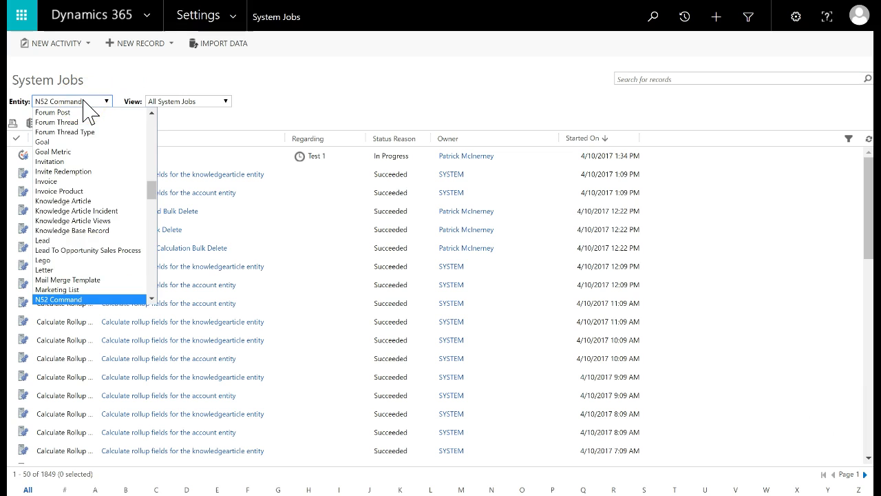
key("Down")
key("Down")
key("Down")
key("Down")
key("Down")
key("Down")
key("Up")
key("Return")
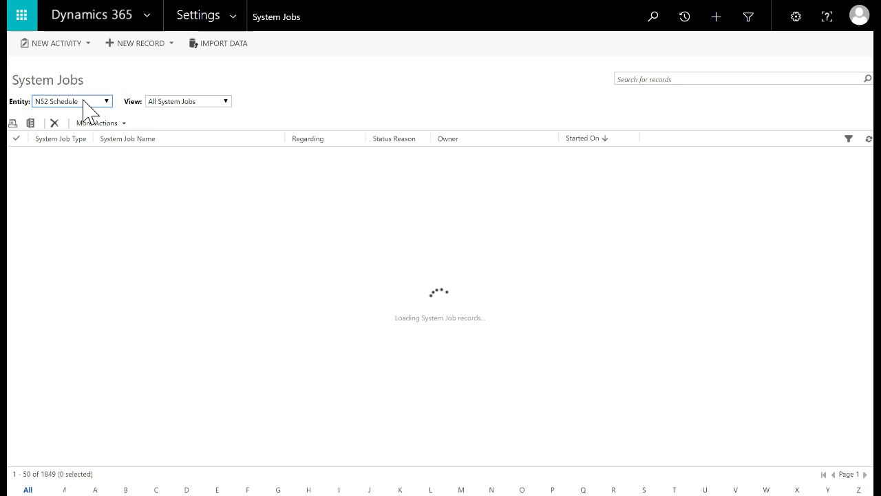
left_click(252, 158)
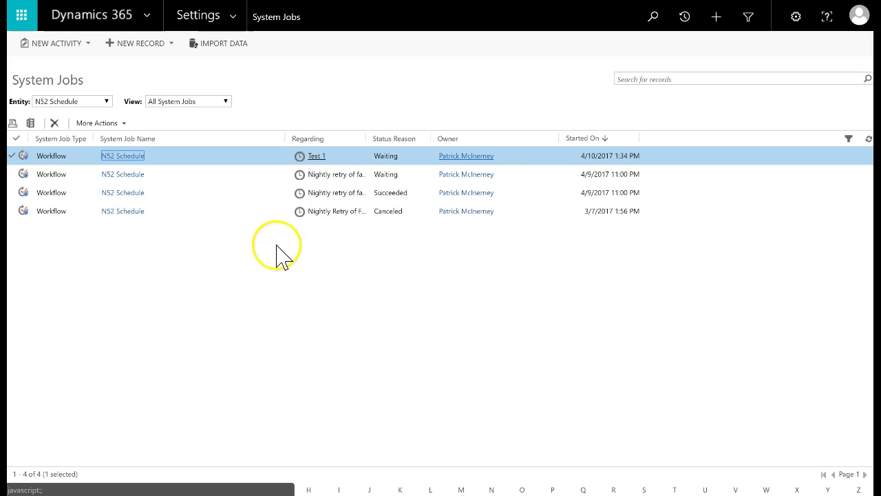
Step: Reopen the Test 1 record from the N52 Schedule list
left_click(236, 19)
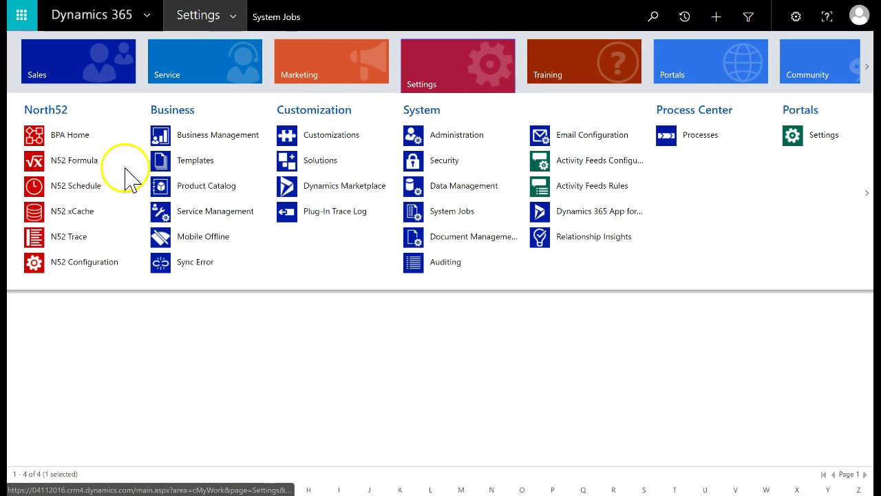
left_click(81, 187)
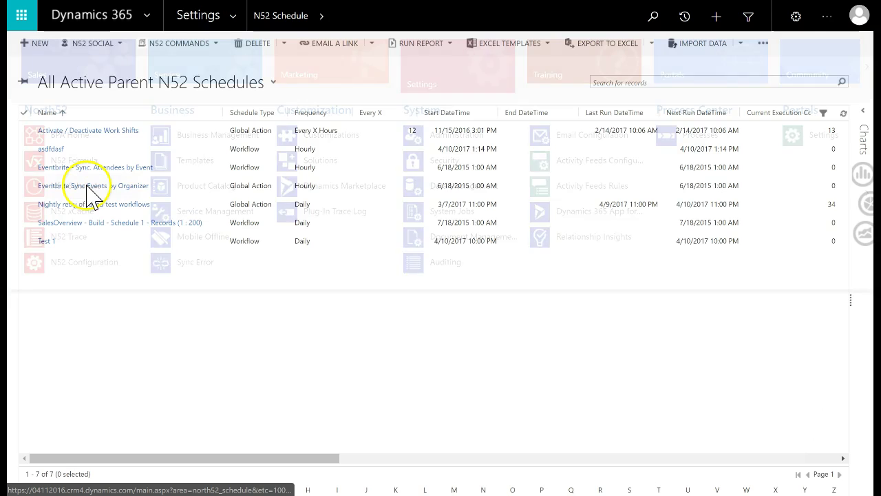
left_click(46, 241)
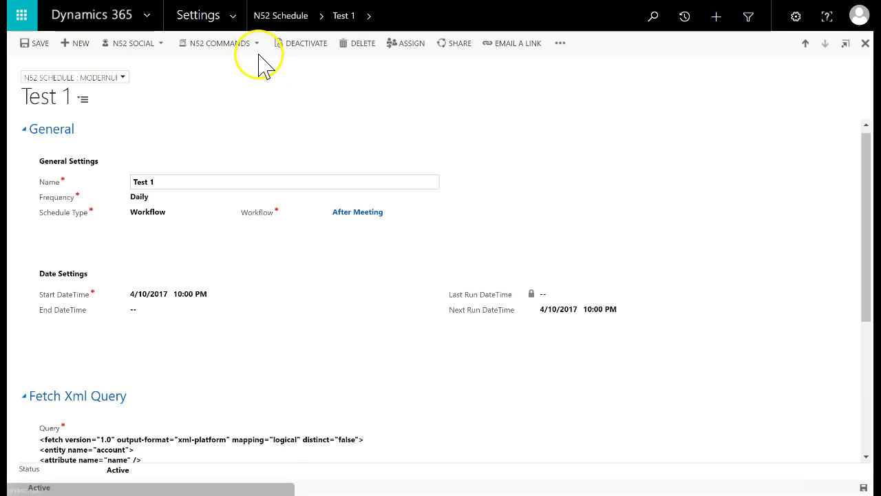
Step: Stop the Test 1 schedule via N52 COMMANDS > Stop Schedule and confirm
left_click(256, 45)
left_click(233, 85)
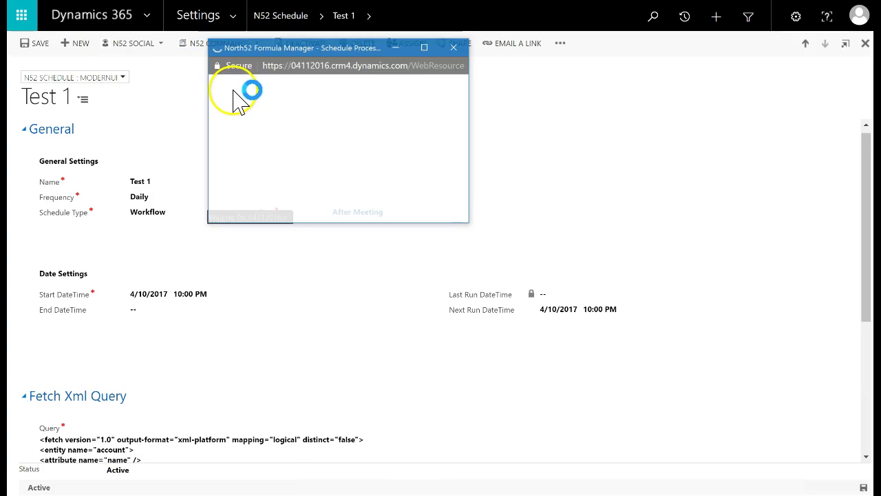
left_click(394, 210)
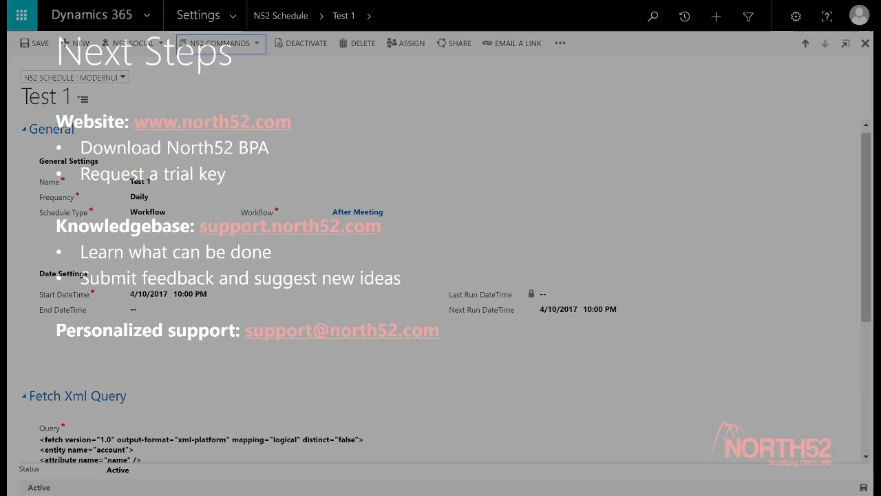